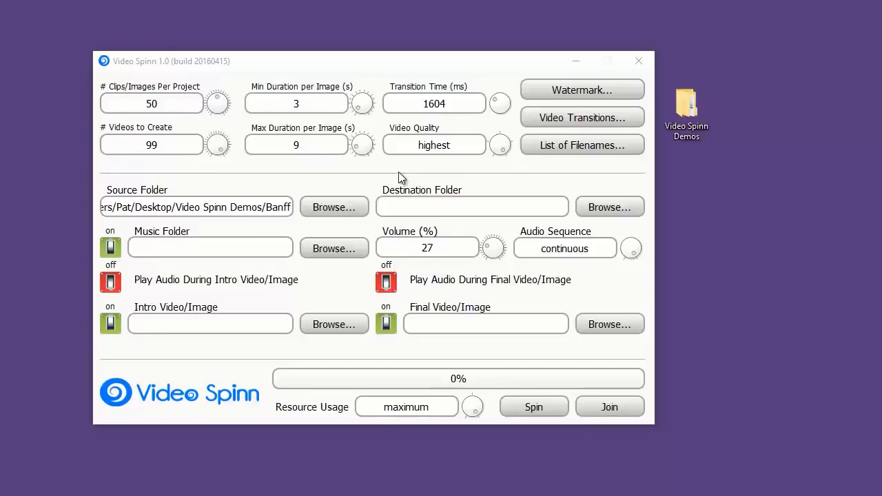
- Examine the images in the Banff subfolder of the Video Spinn Demos desktop folder
double_click(693, 114)
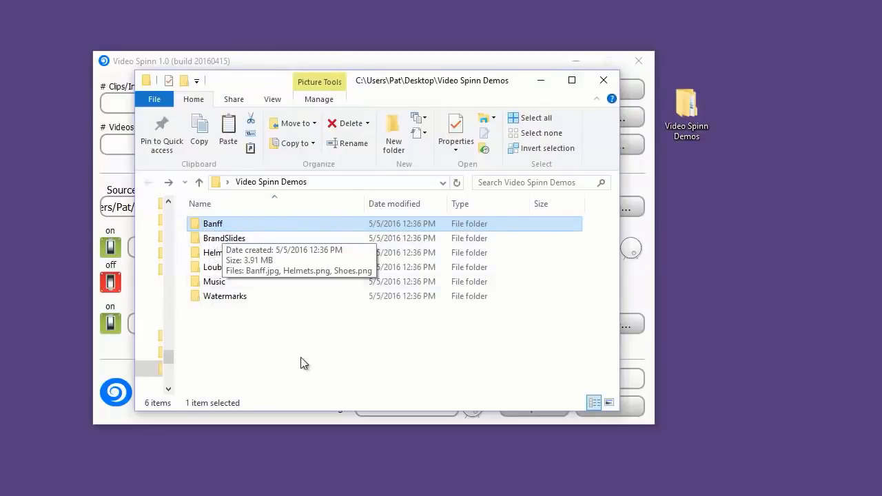
double_click(205, 231)
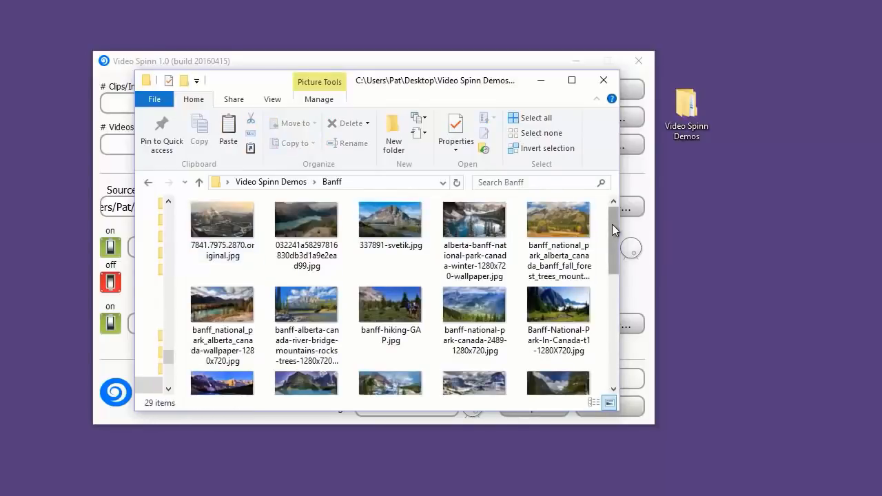
mouse_move(612, 224)
left_mouse_down()
mouse_move(614, 331)
mouse_move(609, 221)
left_mouse_up()
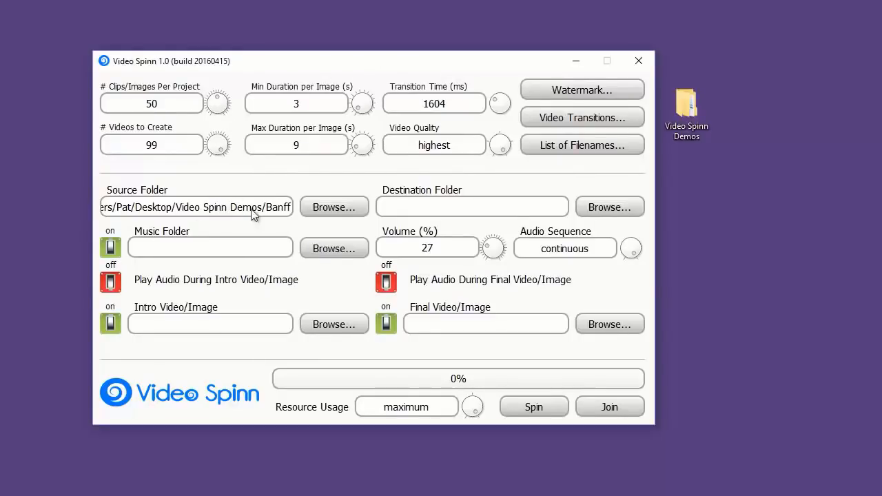
- Choose the Banff folder inside Video Spinn Demos as the source folder
left_click(325, 205)
double_click(194, 168)
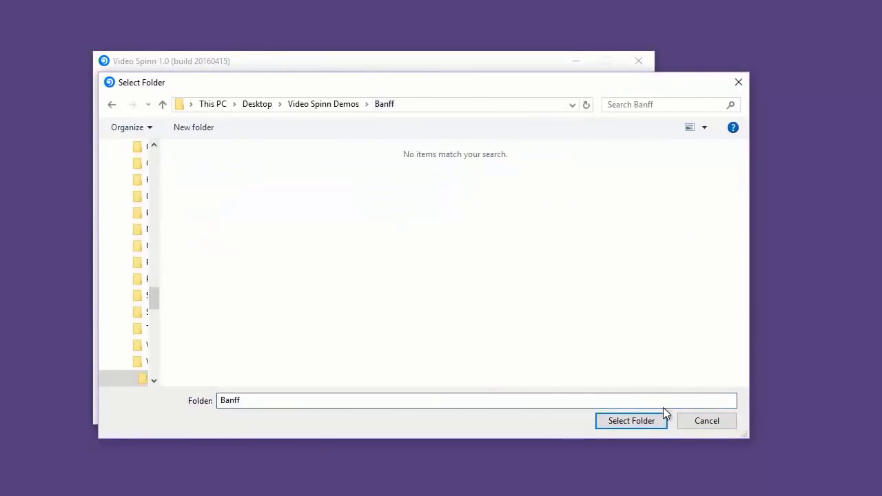
left_click(653, 422)
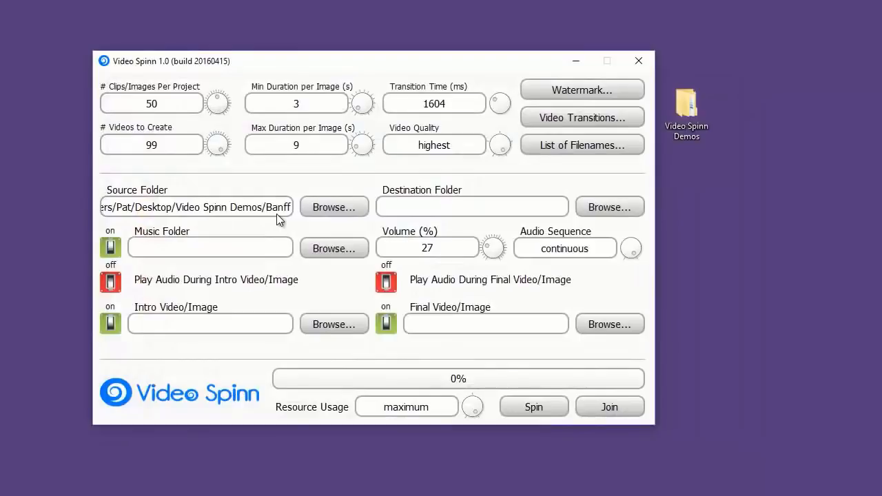
- Choose the Video Spinn Demos folder on the desktop as the destination folder
mouse_move(276, 213)
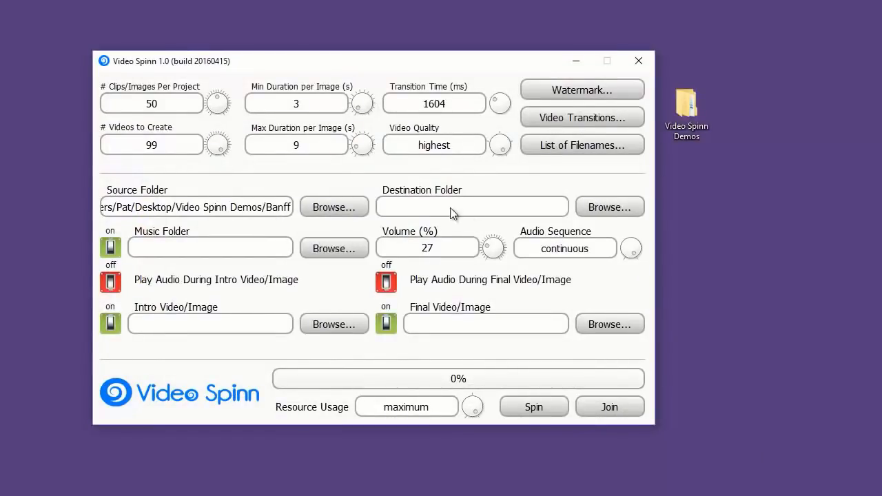
left_click(604, 205)
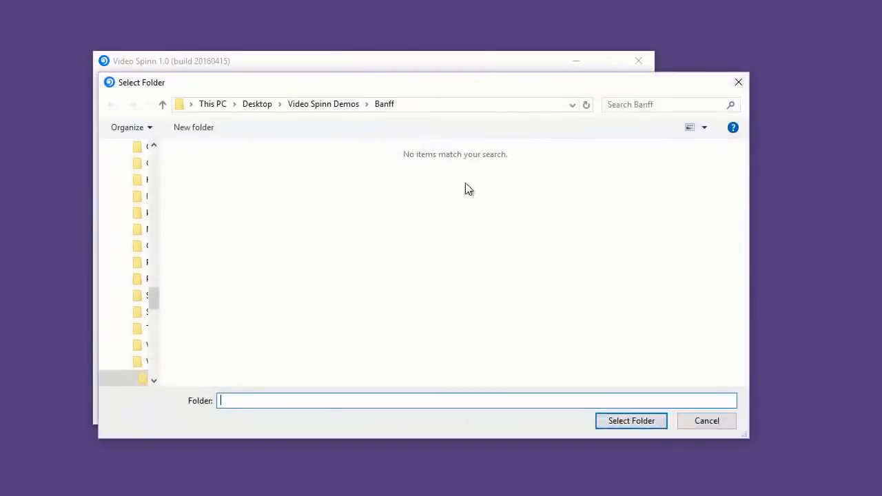
left_click(343, 104)
left_click(631, 421)
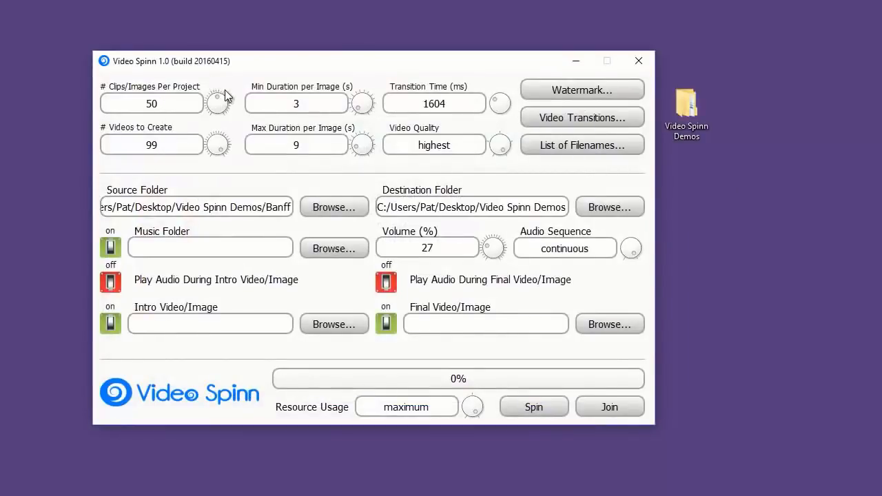
- Set the number of clips/images per project to 6 and the number of videos to create to 5
left_click_drag(215, 102, 106, 104)
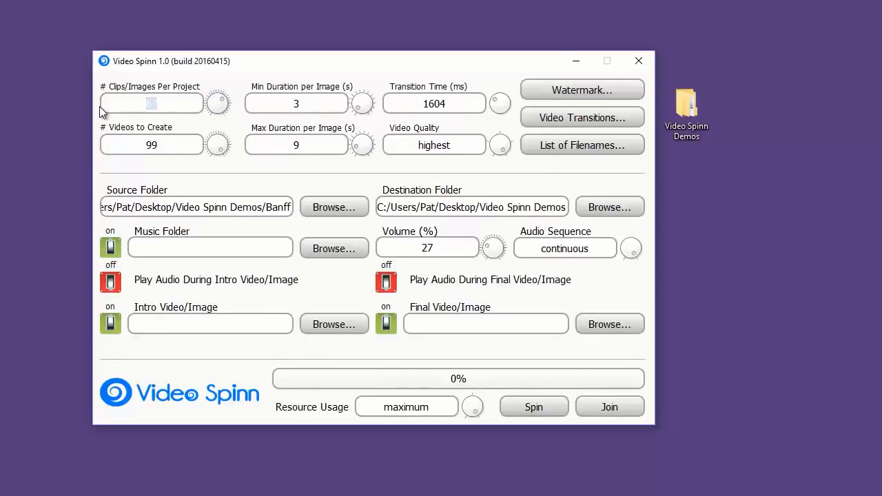
type("6")
left_click_drag(181, 146, 98, 147)
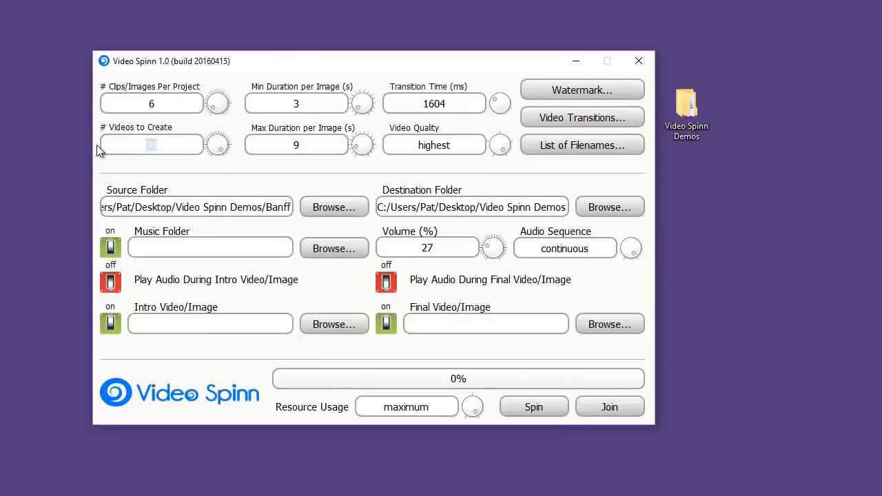
type("5")
left_click_drag(158, 104, 115, 112)
type("6")
- Set the maximum duration per image to 5 seconds
left_click(303, 143)
key("BackSpace")
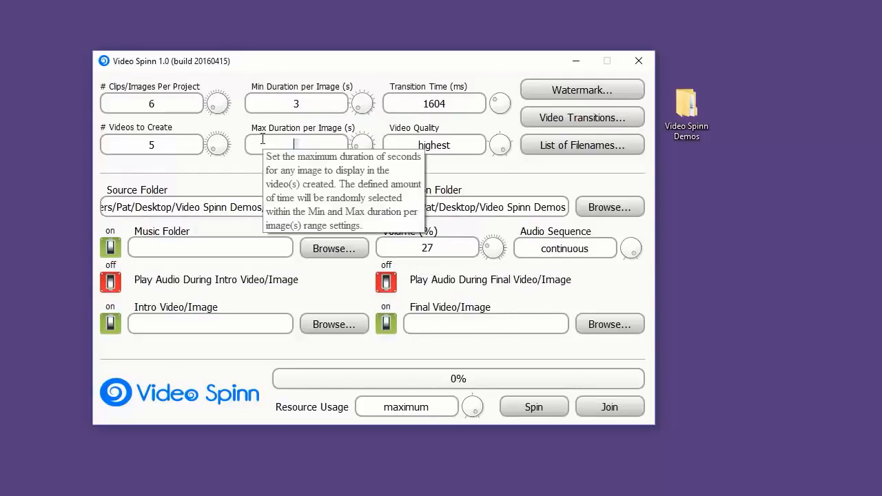
type("6")
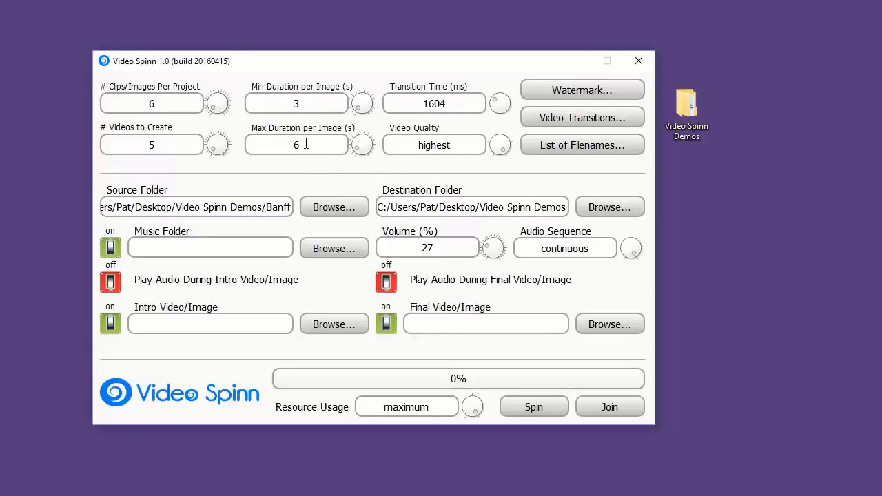
key("BackSpace")
type("3")
double_click(296, 143)
key("BackSpace")
type("5")
- Disable the Slide from Top and Zoom from Center video transitions and enable Fade to Black alongside Cross Dissolve
left_click(589, 119)
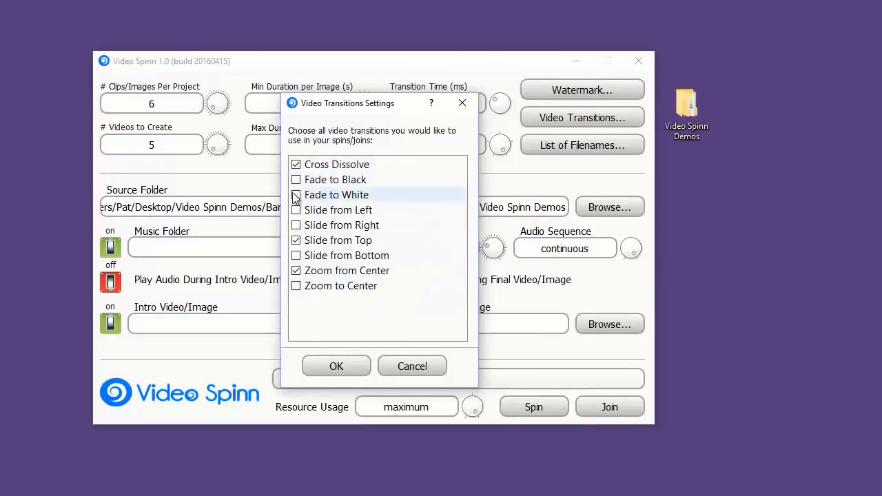
left_click(296, 241)
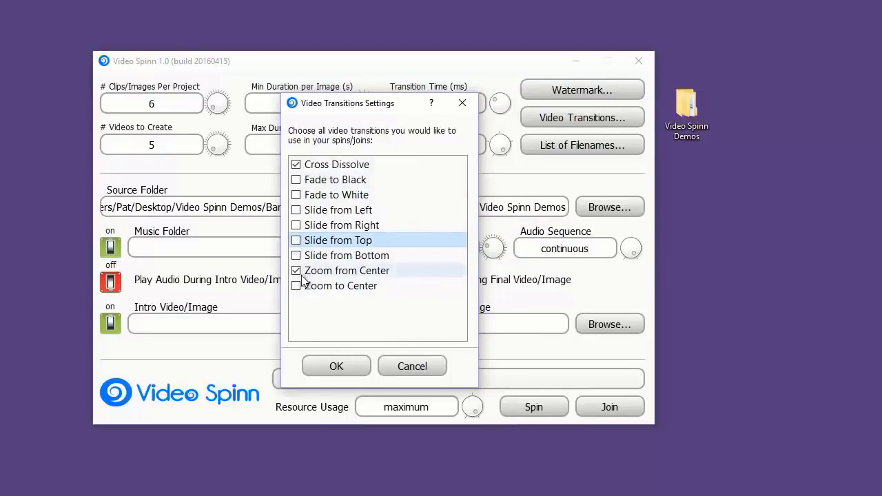
left_click(295, 271)
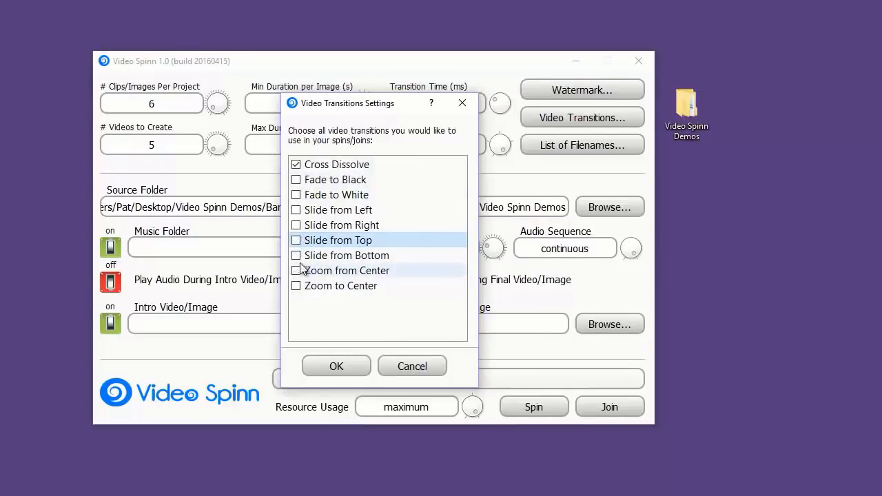
left_click(296, 180)
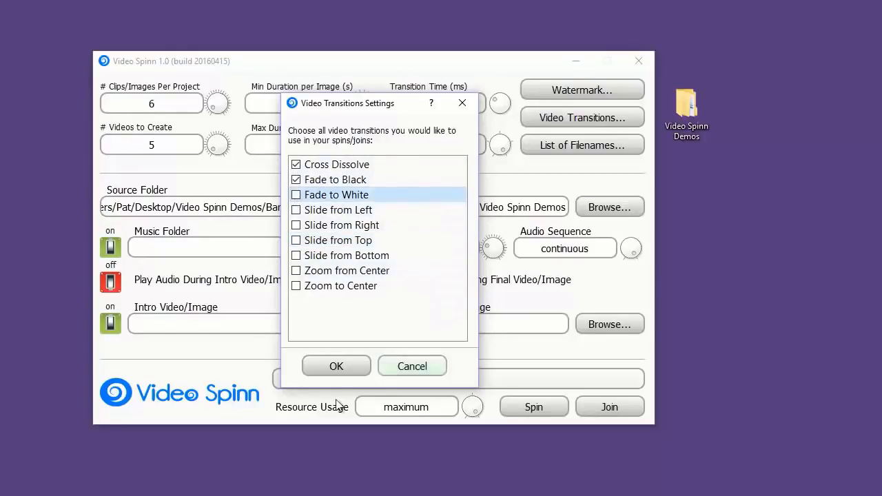
left_click(332, 371)
- Set the transition time to 500 ms and the video quality to high
double_click(426, 104)
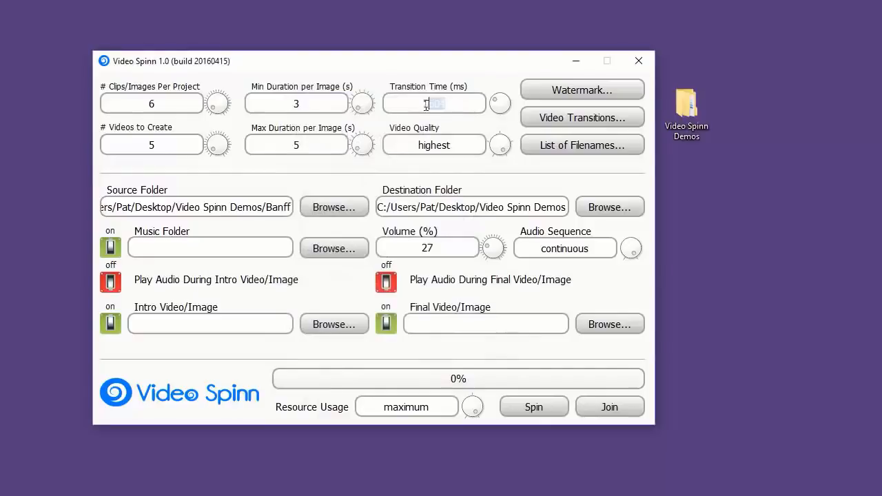
type("500")
left_click_drag(504, 150, 507, 144)
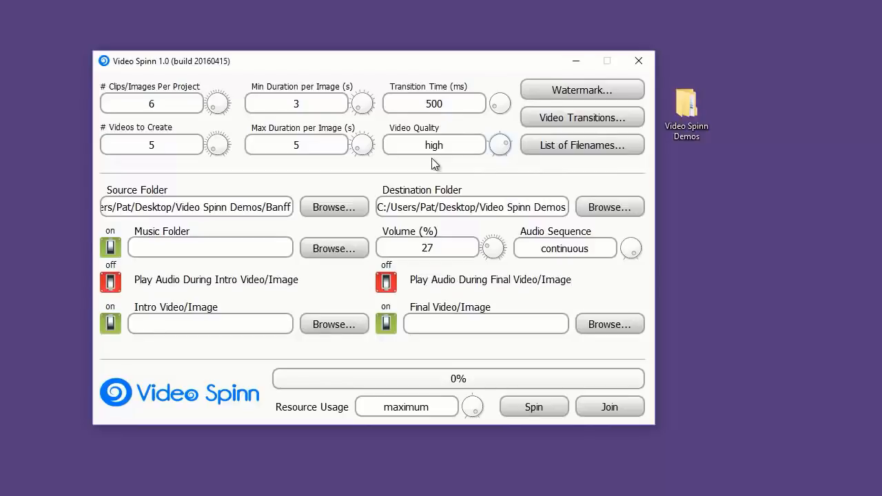
- Enable the watermark and load Banff.png from the Watermarks folder as its image
left_click(600, 92)
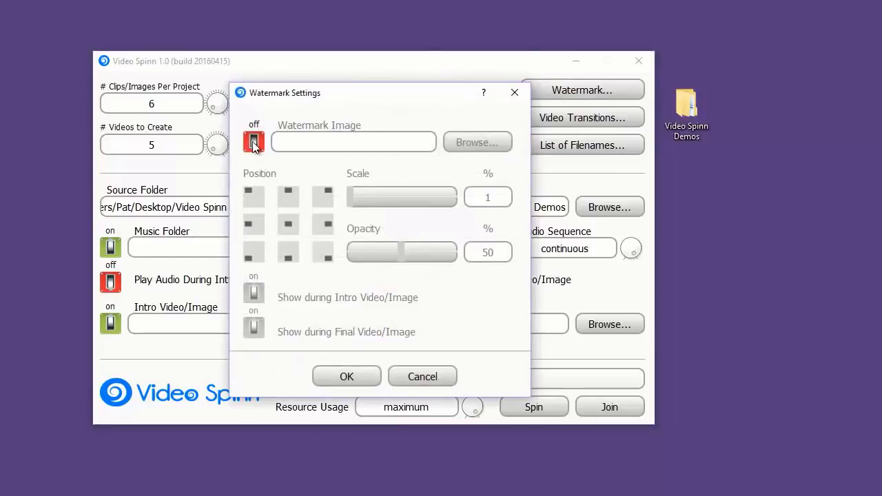
left_click(253, 143)
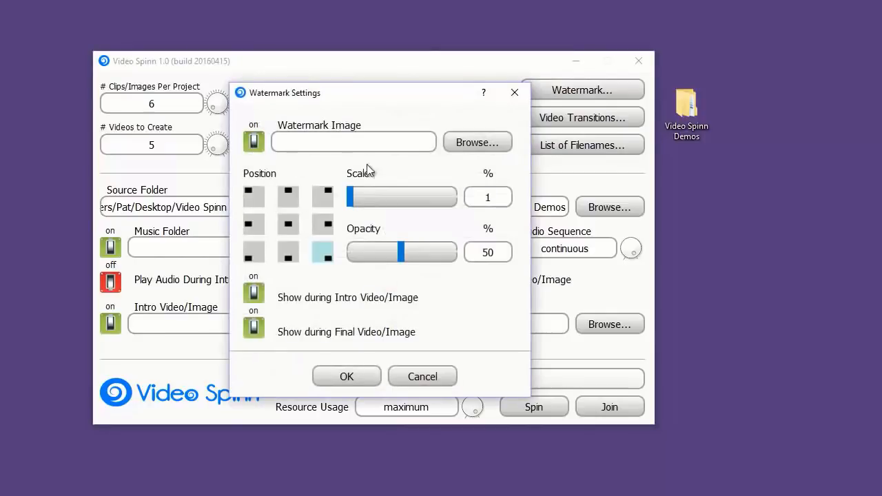
left_click(478, 142)
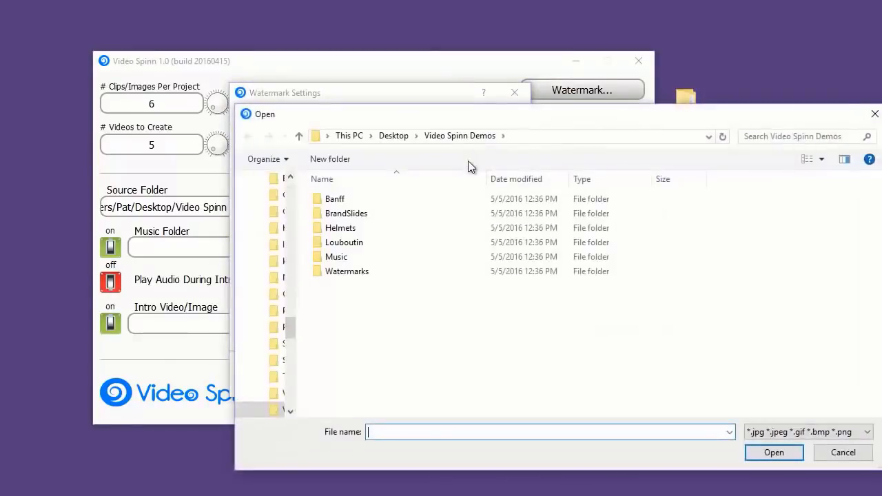
double_click(340, 273)
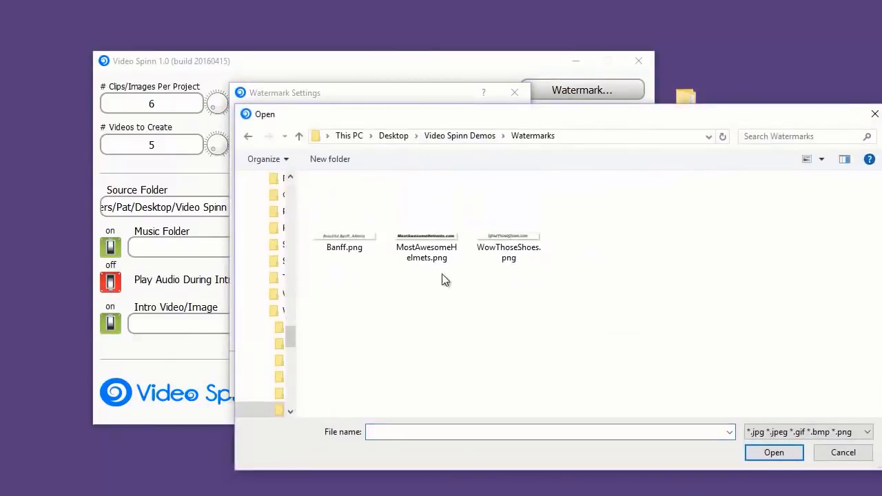
double_click(340, 235)
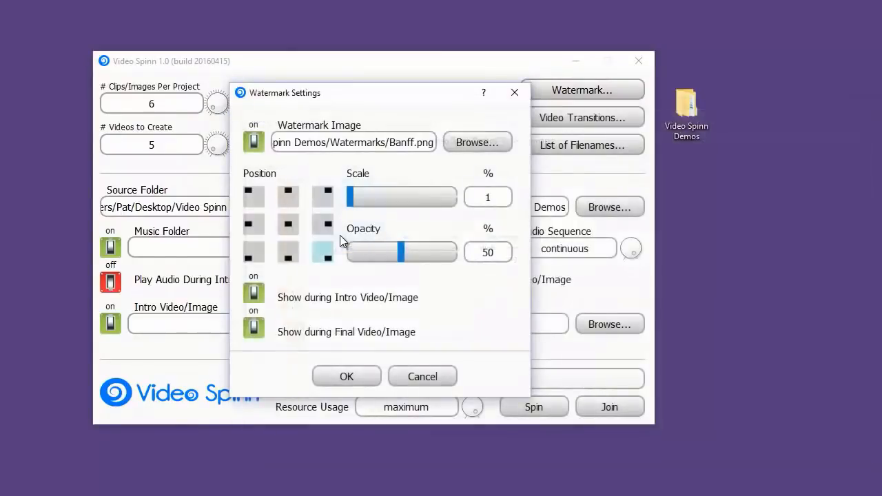
- Place the watermark at top center with 100% scale, toggle its display during the final video/image, and accept the settings
left_click(289, 199)
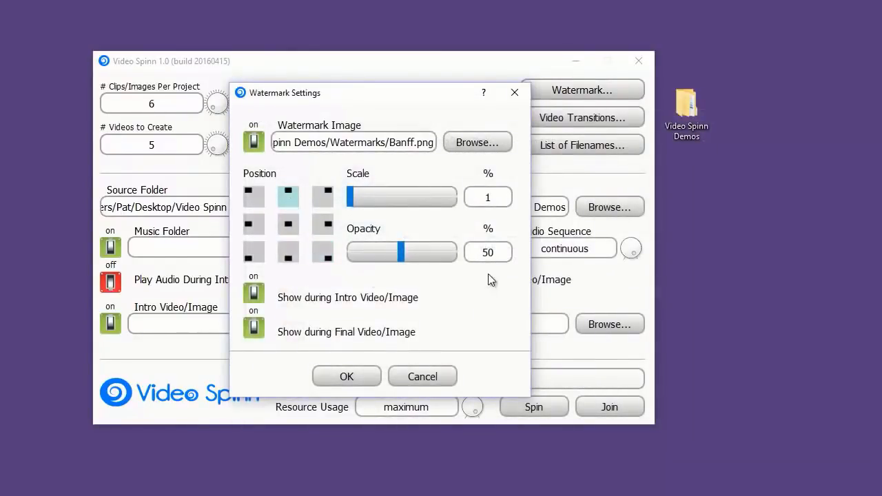
left_click_drag(349, 197, 472, 200)
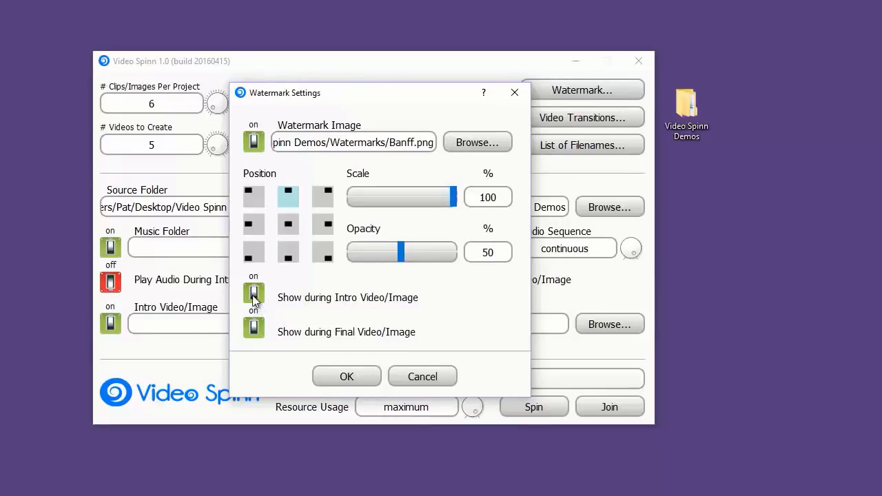
left_click(254, 325)
left_click(348, 376)
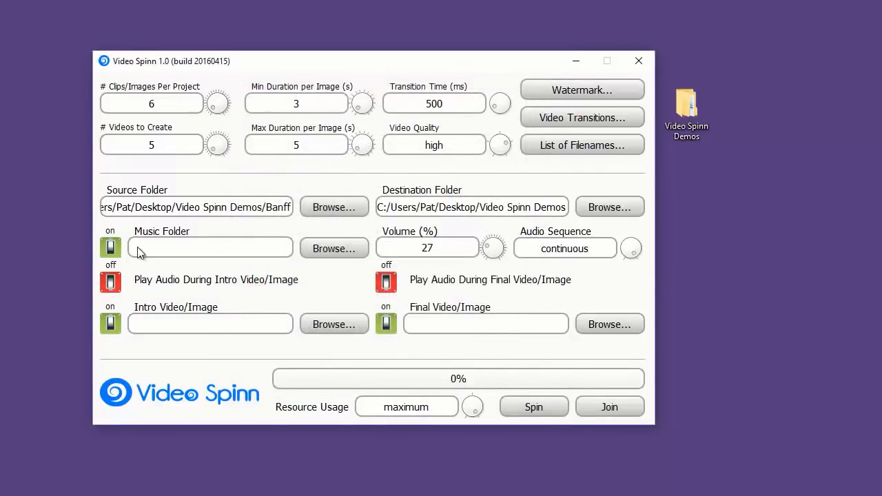
- Keep background music enabled and choose the Music folder inside Video Spinn Demos as the music folder
left_click(110, 254)
left_click(110, 253)
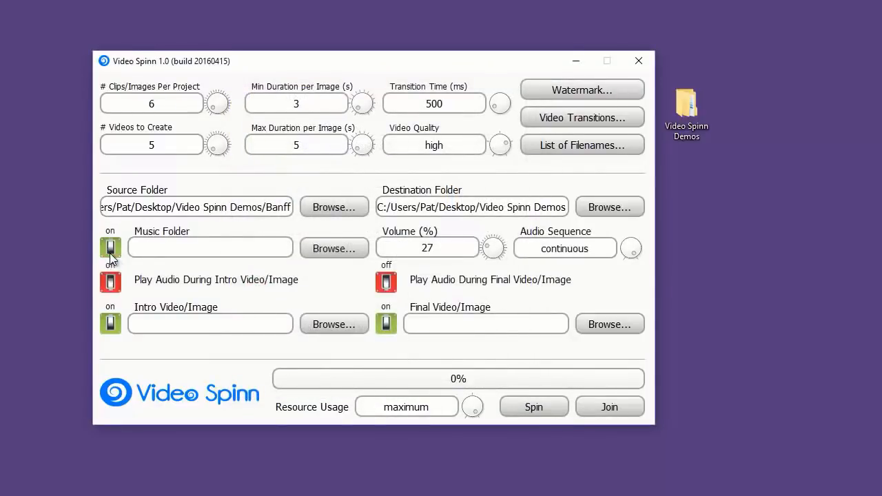
left_click(319, 249)
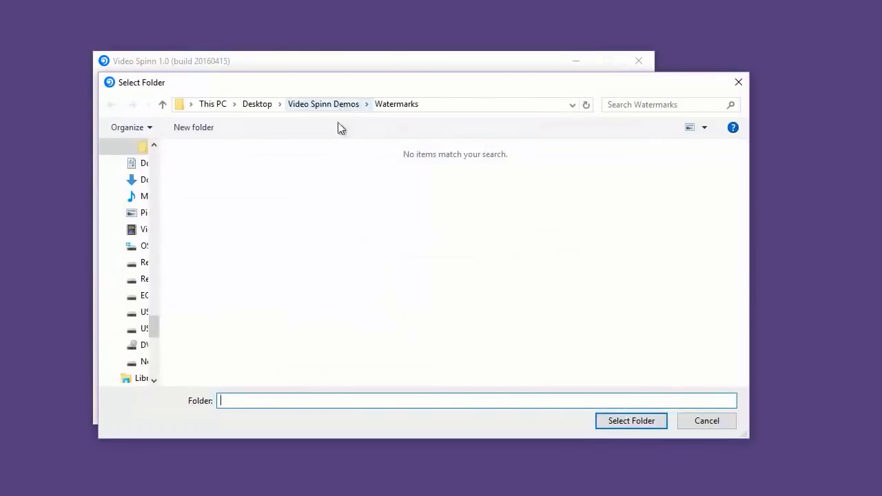
left_click(323, 104)
double_click(210, 228)
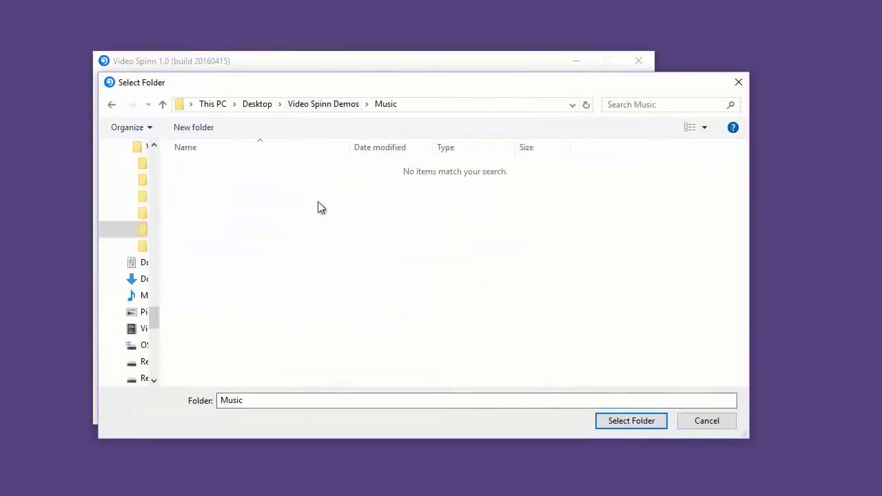
left_click(632, 420)
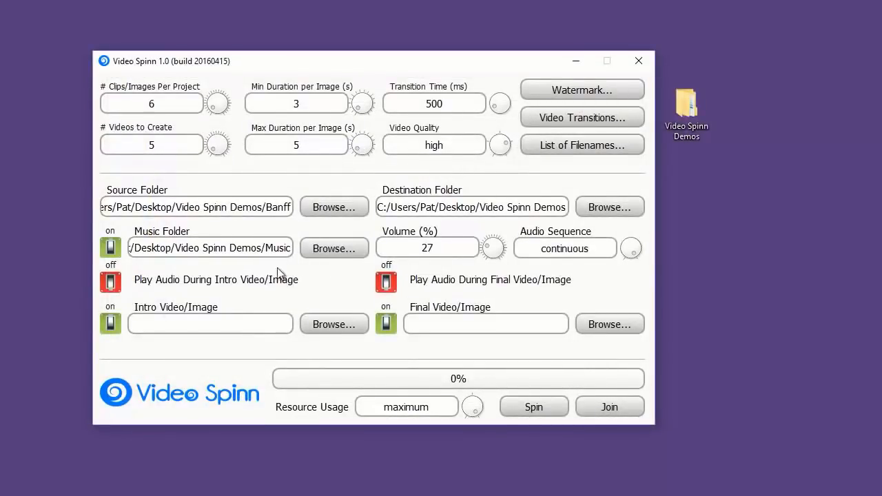
- Set the music volume to 50%
left_click(474, 253)
key("BackSpace")
key("BackSpace")
type("50")
- Set the audio sequence to random and enable audio during both the intro and final video/image
left_click(634, 248)
left_click(111, 284)
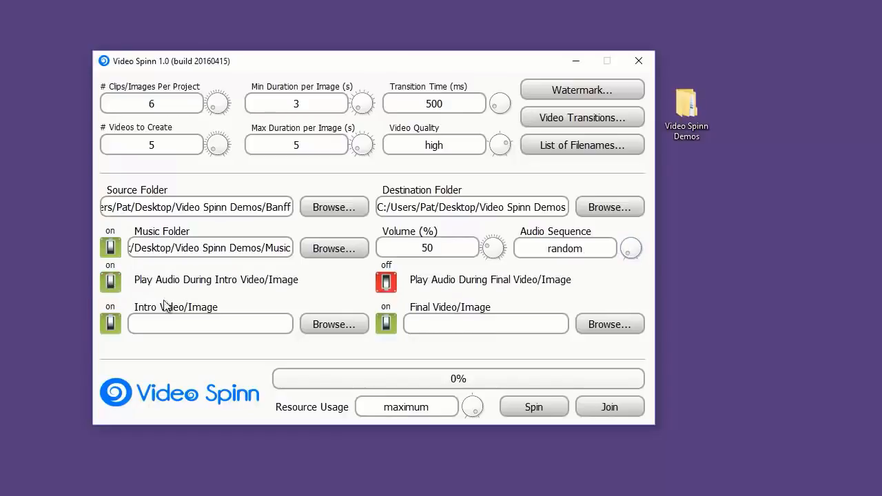
left_click(386, 285)
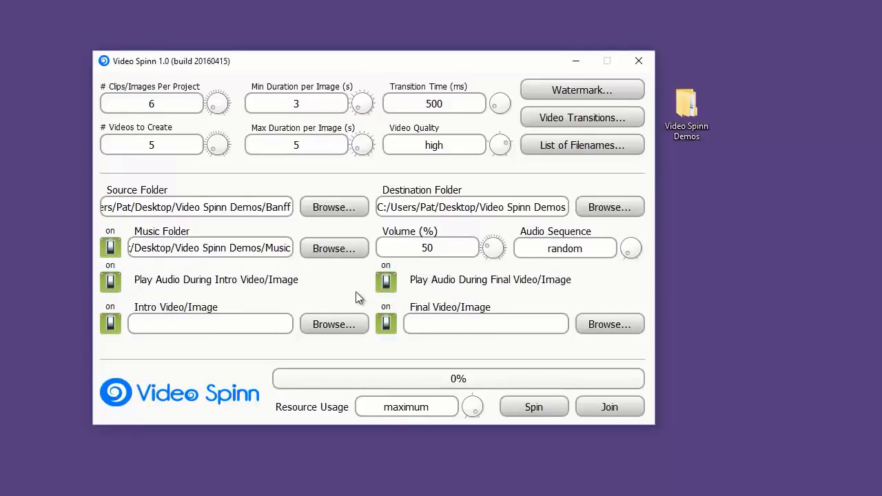
- Choose Banff.jpg from the BrandSlides folder inside Video Spinn Demos as both the intro and the final image
left_click(333, 326)
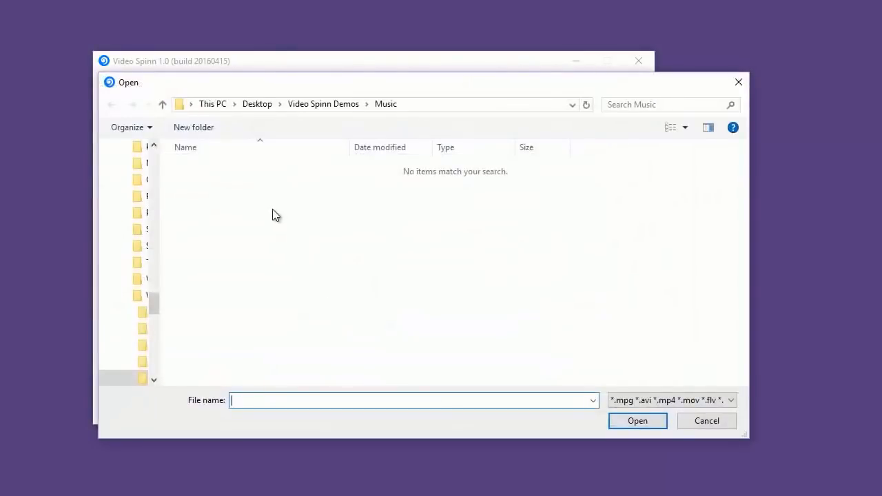
left_click(305, 106)
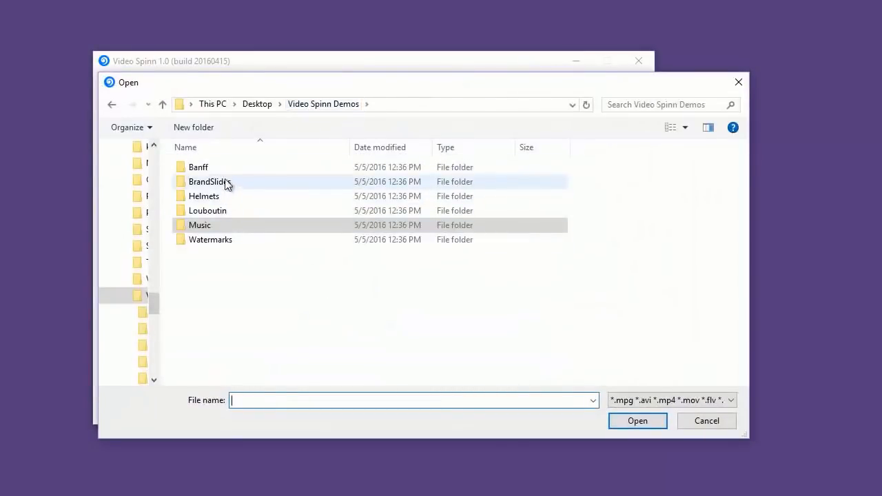
left_click(228, 181)
double_click(228, 181)
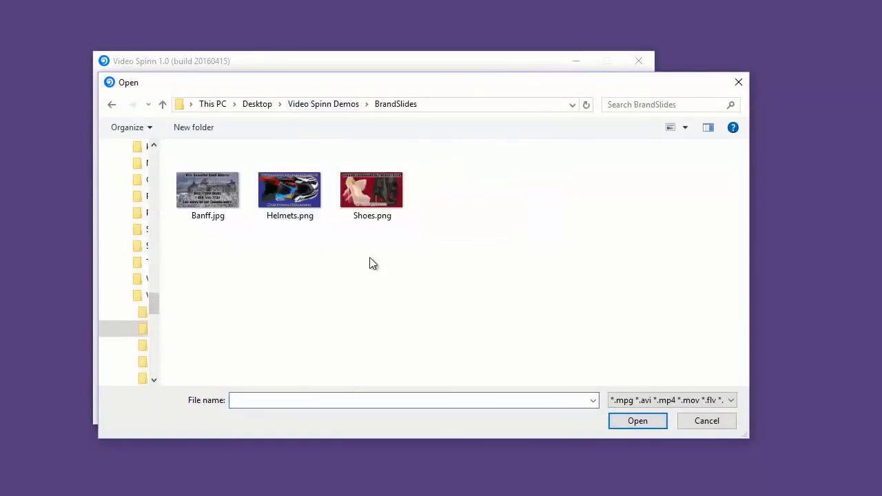
left_click(209, 190)
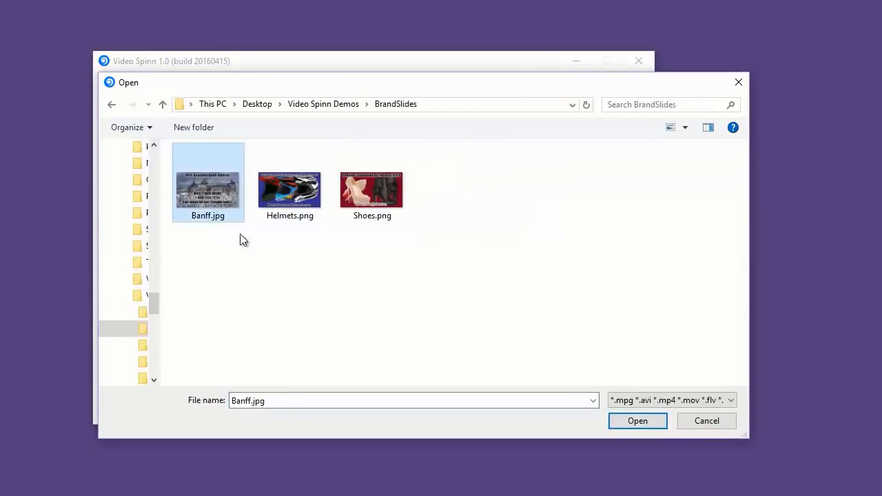
double_click(213, 194)
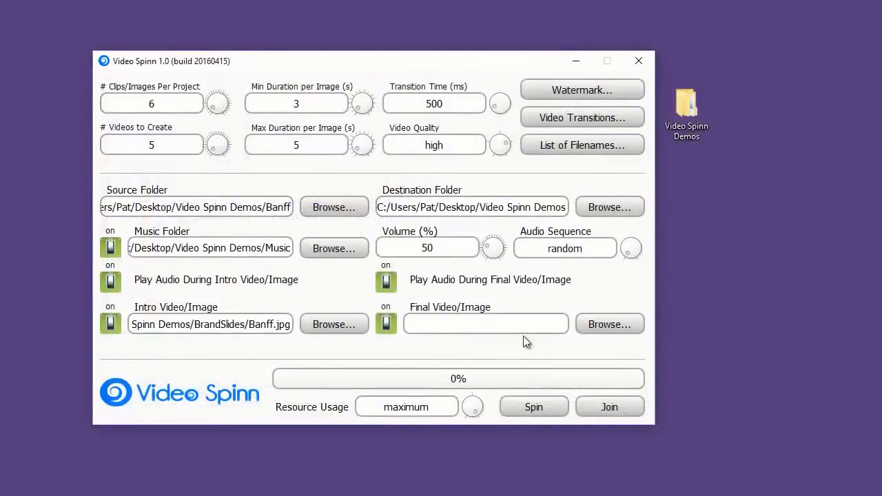
left_click(593, 329)
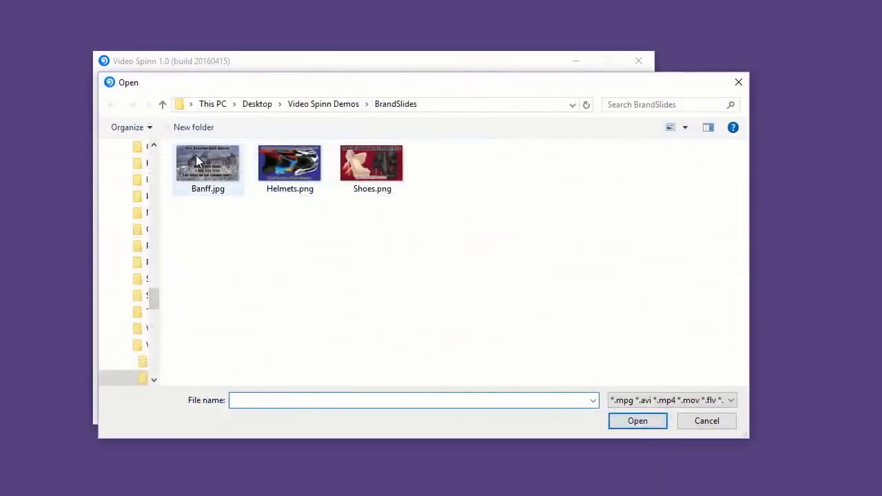
double_click(196, 155)
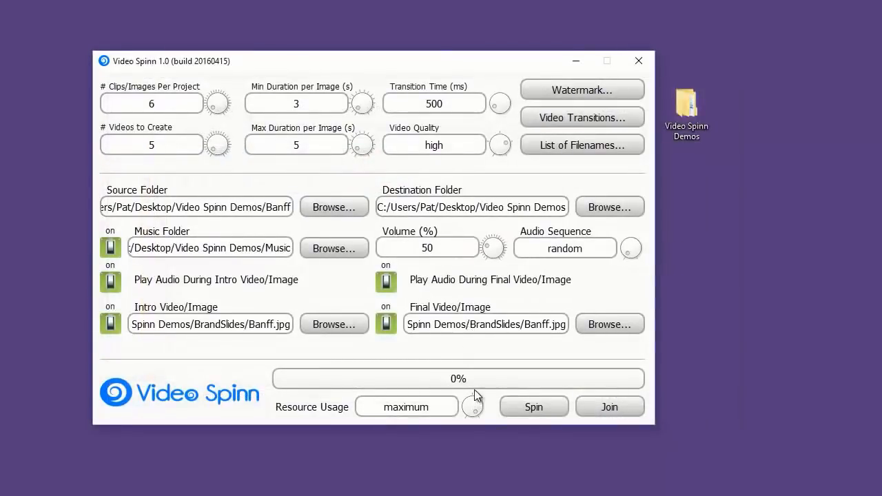
- Replace the placeholder keywords in the possible filenames list with Banff, Banff Alberta and Banff National Park, one per line
left_click(567, 144)
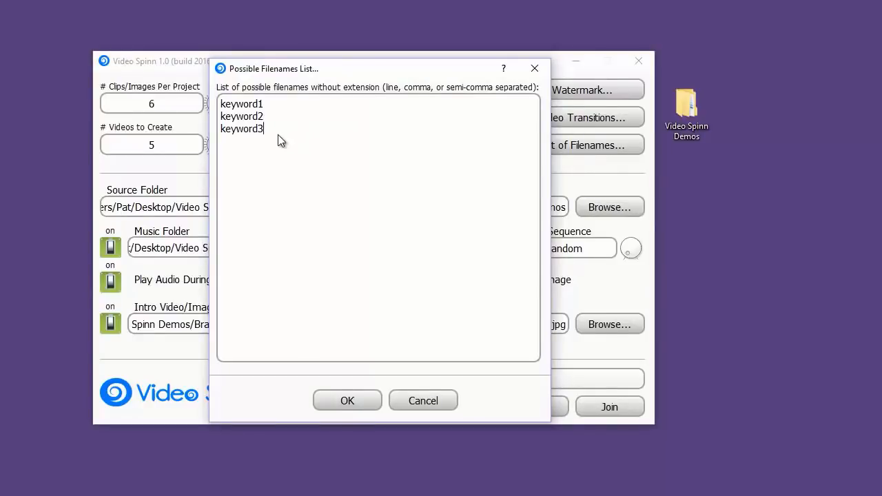
left_click_drag(277, 136, 172, 99)
type("B")
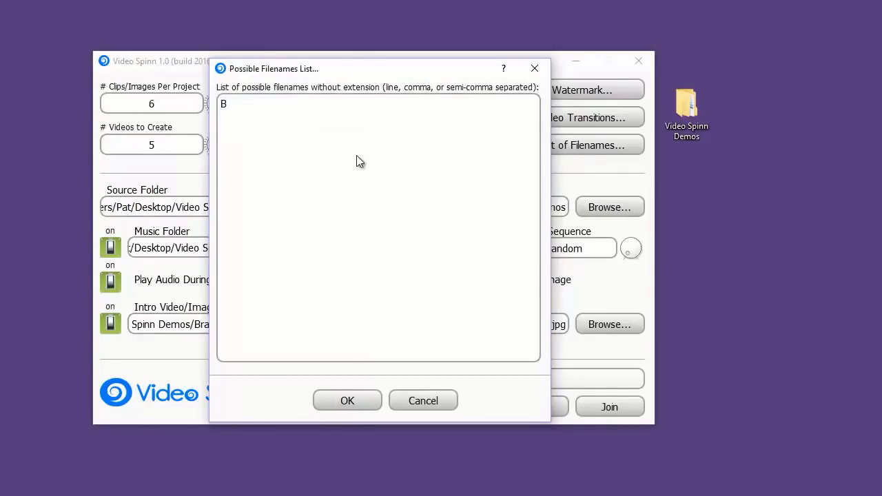
type("anff Banff Alberta ")
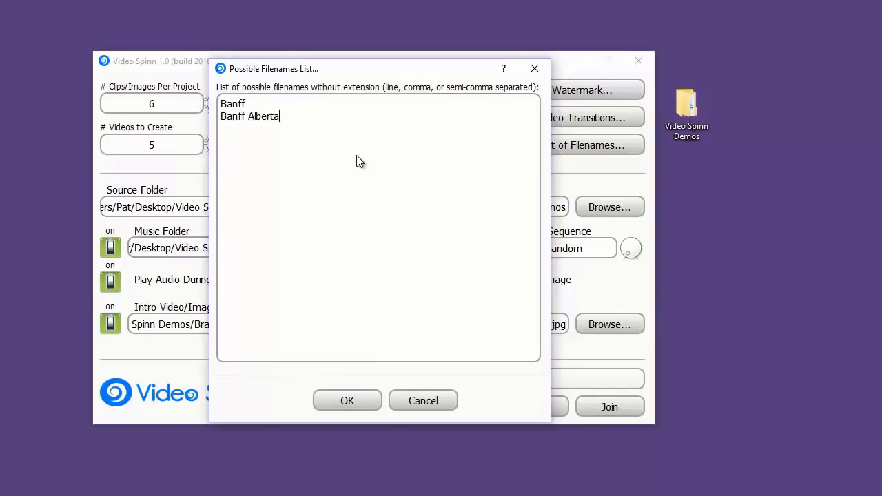
type("Banff National Park")
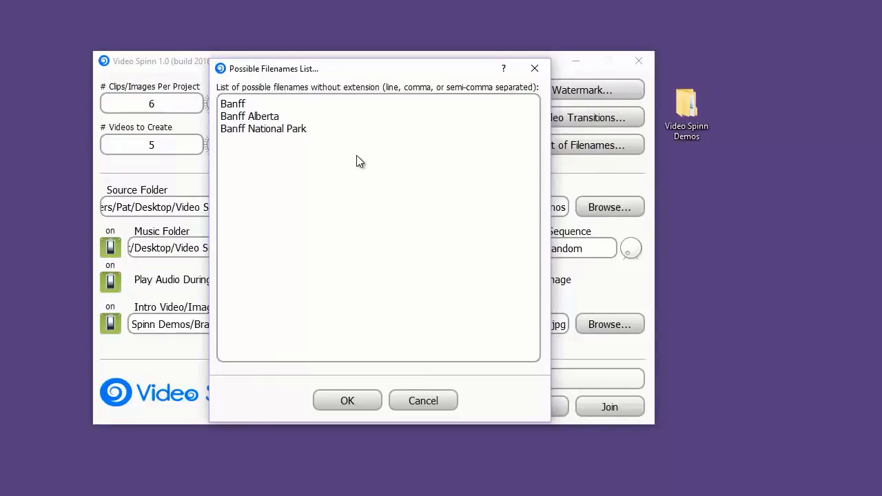
- Add Canada Tours and Banff Hiking on separate lines of the filenames list and accept it
key("Return")
type("Canada Tours Banff H")
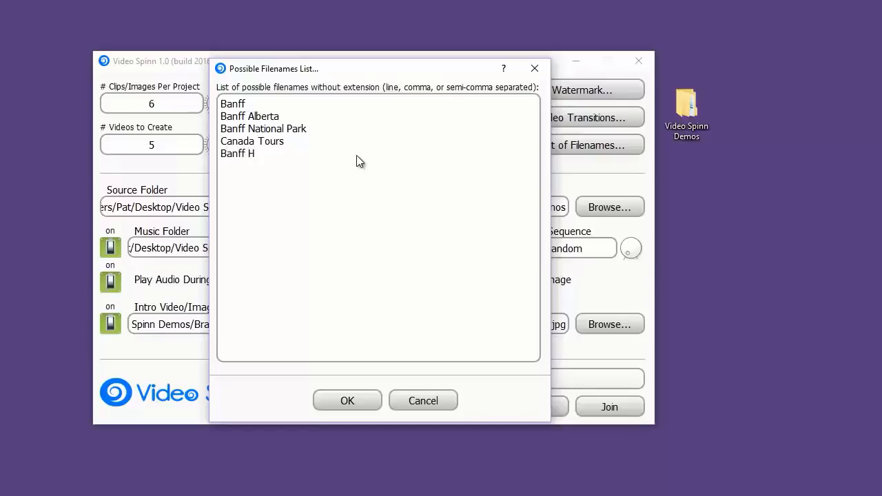
type("iking")
left_click(356, 404)
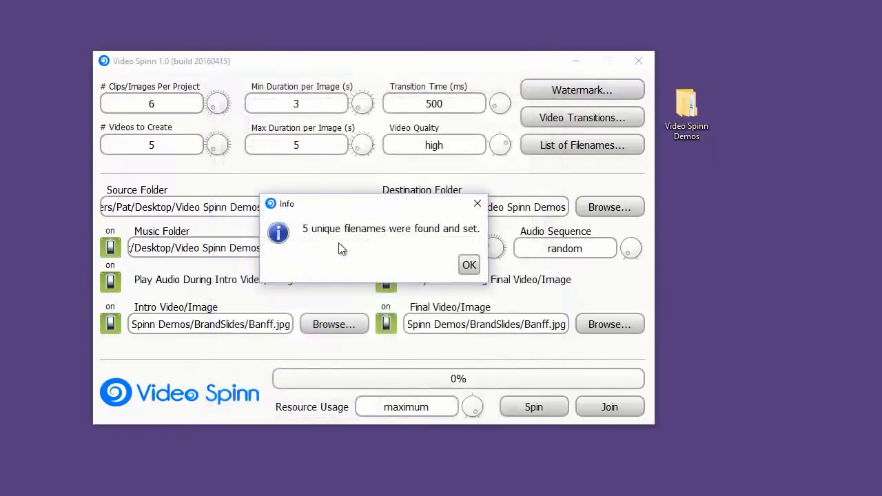
left_click(467, 266)
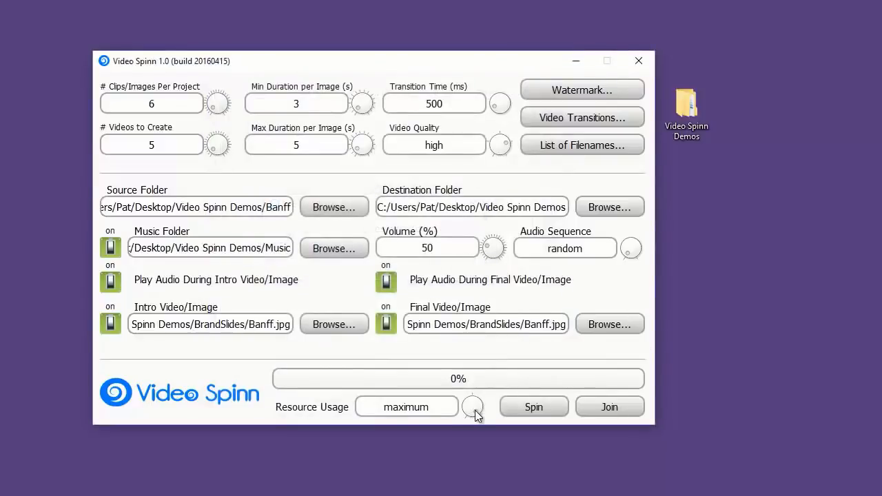
- Set resource usage to high and spin the videos, timing the run with the onscreen stopwatch in the browser
mouse_move(475, 411)
left_mouse_down()
mouse_move(476, 398)
mouse_move(463, 419)
mouse_move(463, 394)
mouse_move(480, 417)
mouse_move(473, 405)
mouse_move(468, 422)
mouse_move(476, 393)
mouse_move(490, 413)
mouse_move(486, 403)
left_mouse_up()
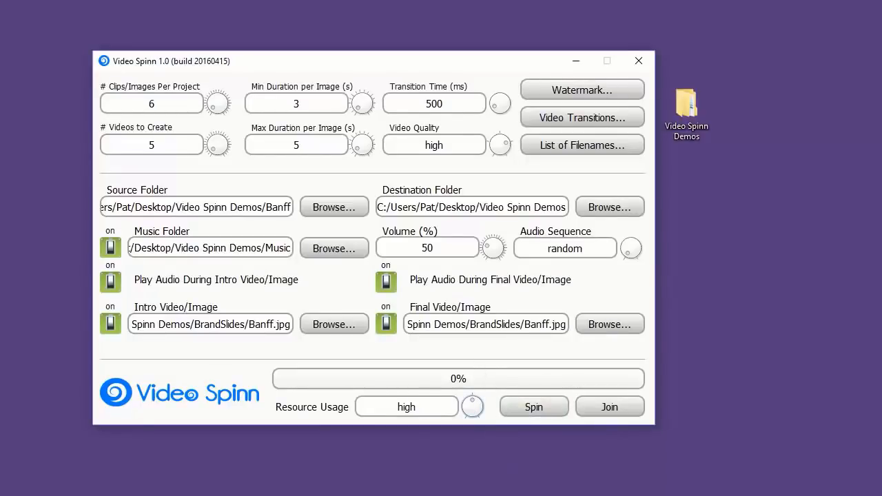
left_click_drag(881, 94, 743, 60)
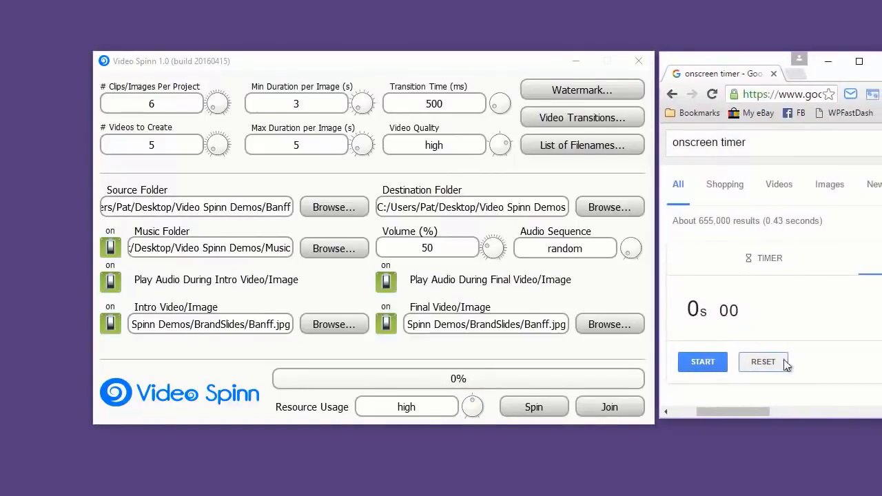
left_click(725, 370)
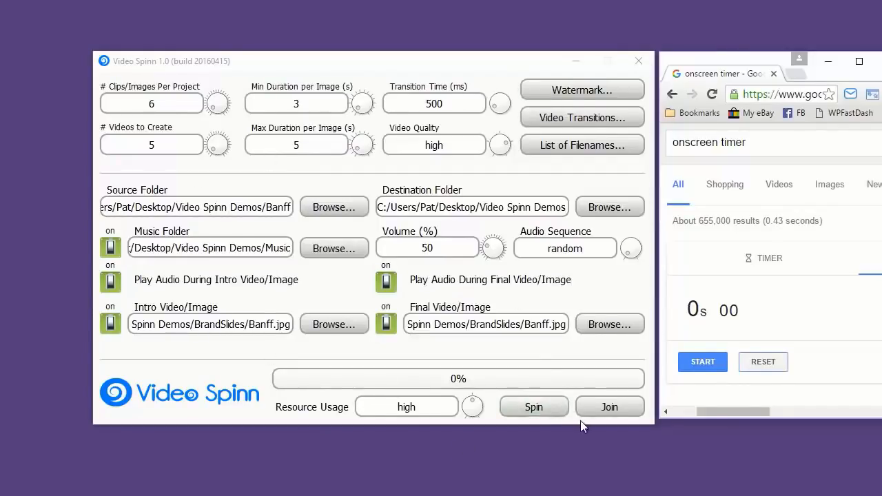
left_click(544, 409)
left_click(700, 360)
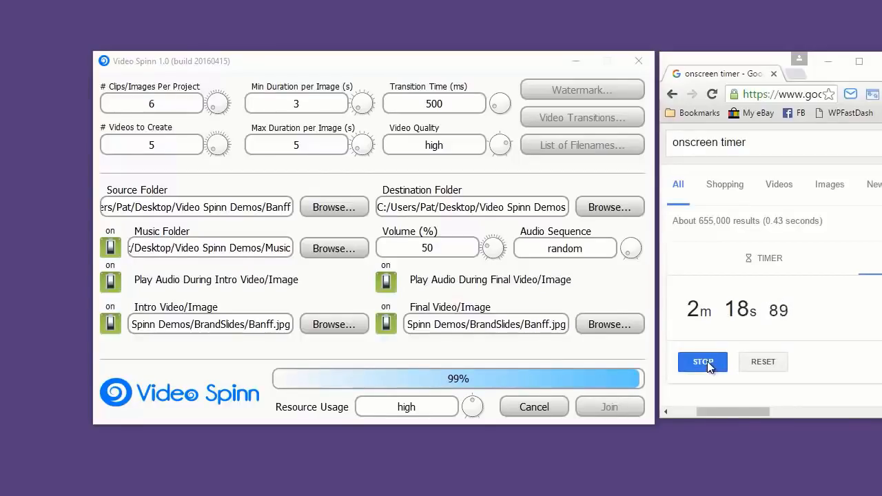
left_click(703, 362)
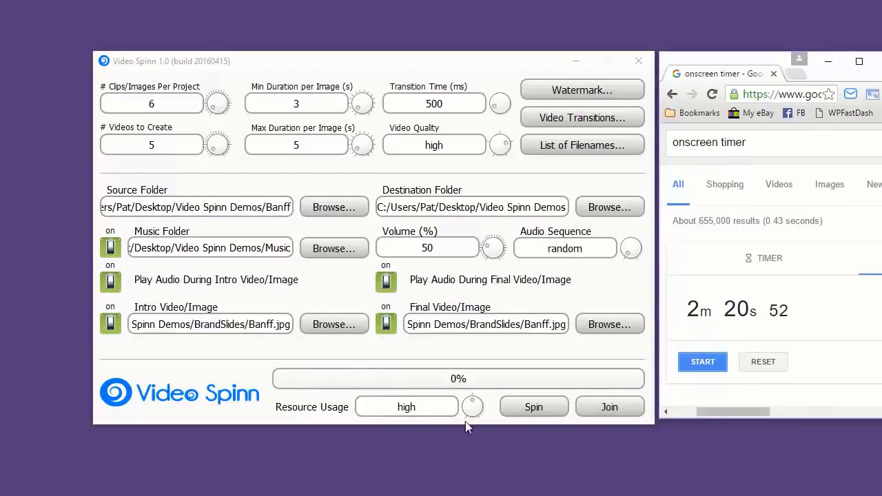
mouse_move(474, 407)
left_mouse_down()
mouse_move(486, 414)
mouse_move(480, 398)
left_mouse_up()
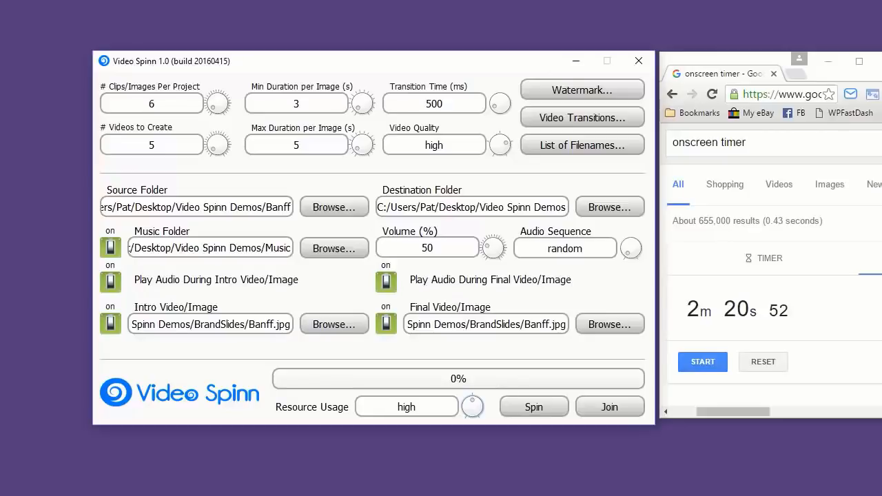
- Switch to File Explorer and examine the generated MP4 files in the Video Spinn Demos folder
key("alt+Tab")
left_click(231, 311)
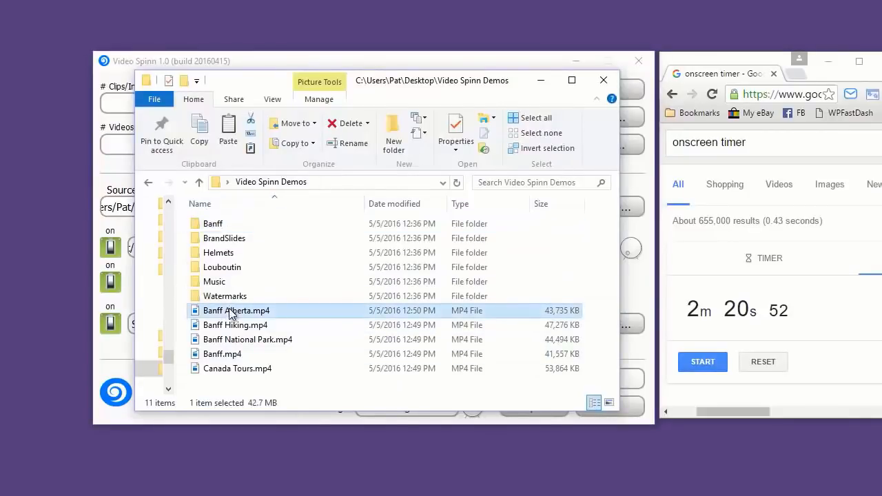
left_click(248, 370, "shift")
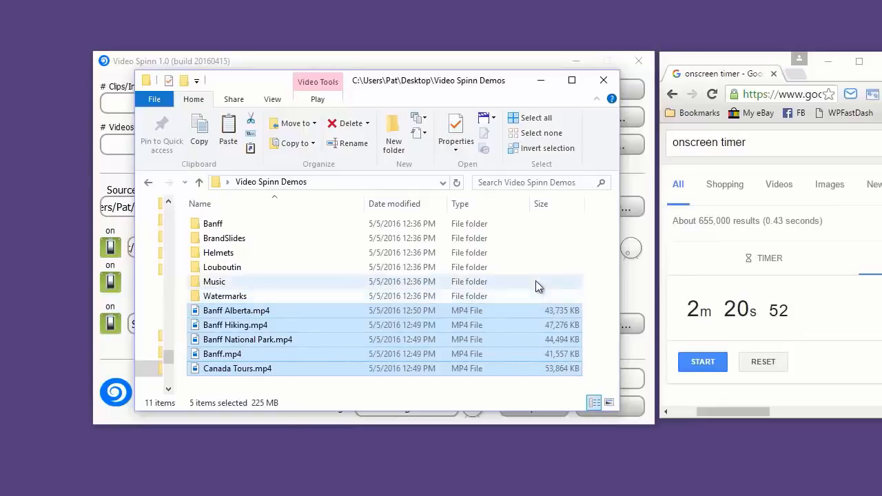
left_click(297, 292)
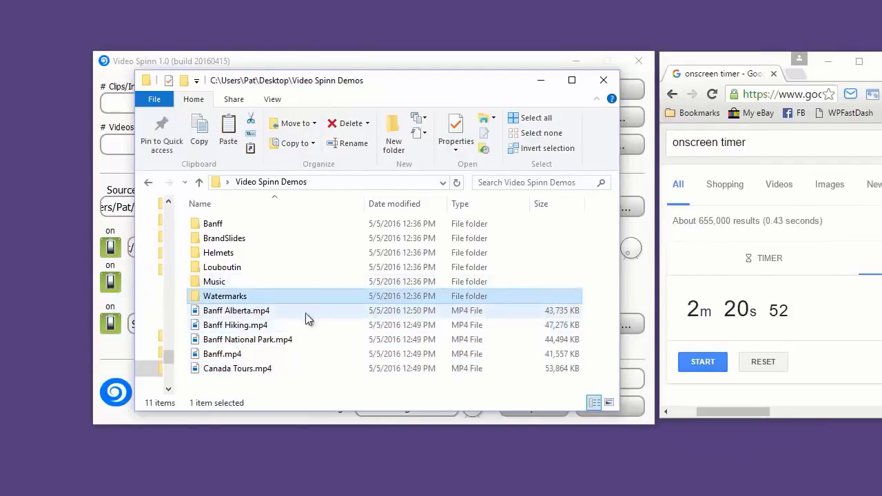
- Play Banff Hiking.mp4 through to the end in Movies & TV and close the player
left_click(235, 326)
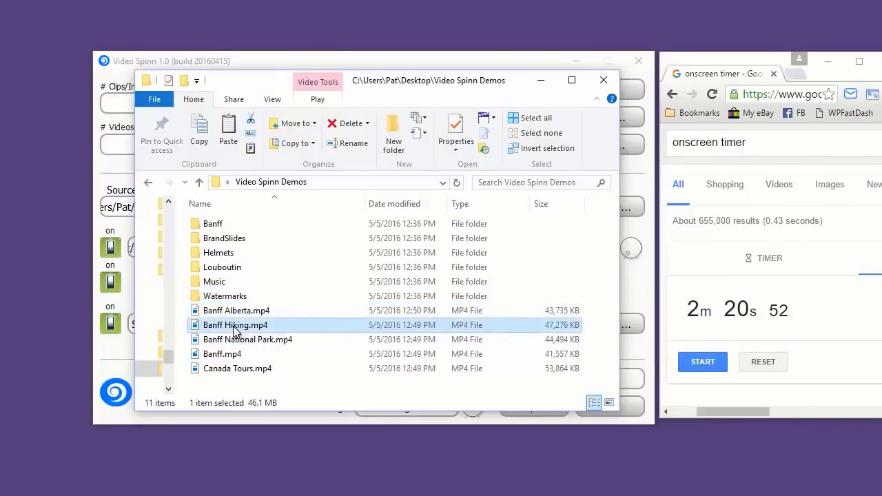
double_click(235, 329)
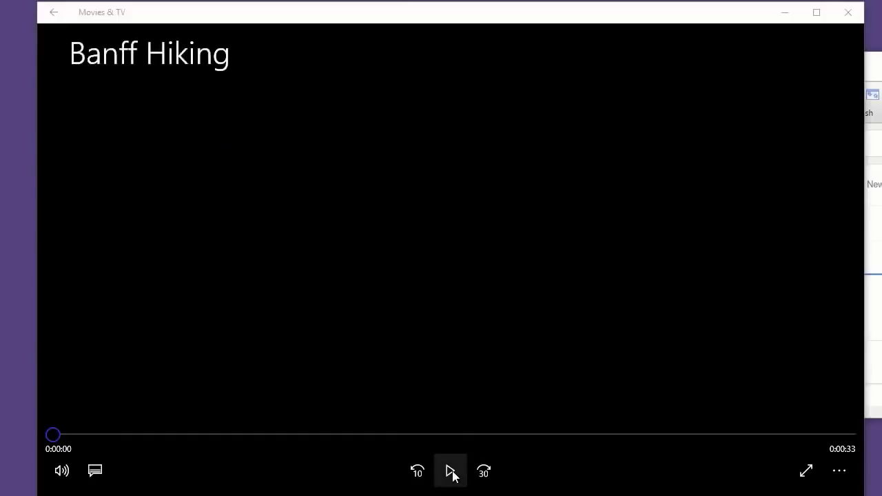
left_click(451, 472)
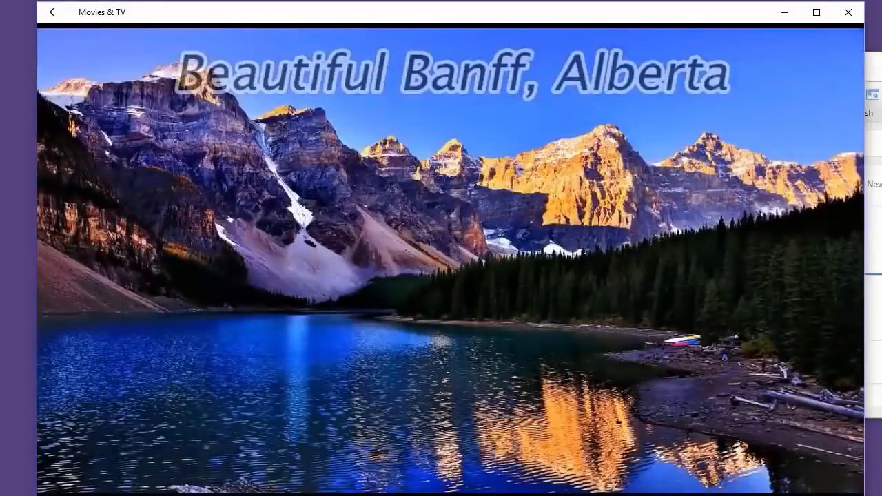
mouse_move(354, 39)
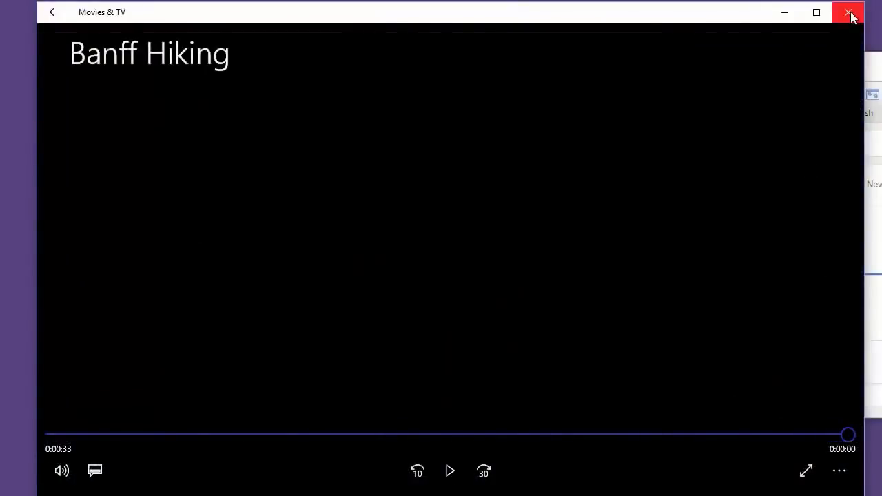
left_click(848, 11)
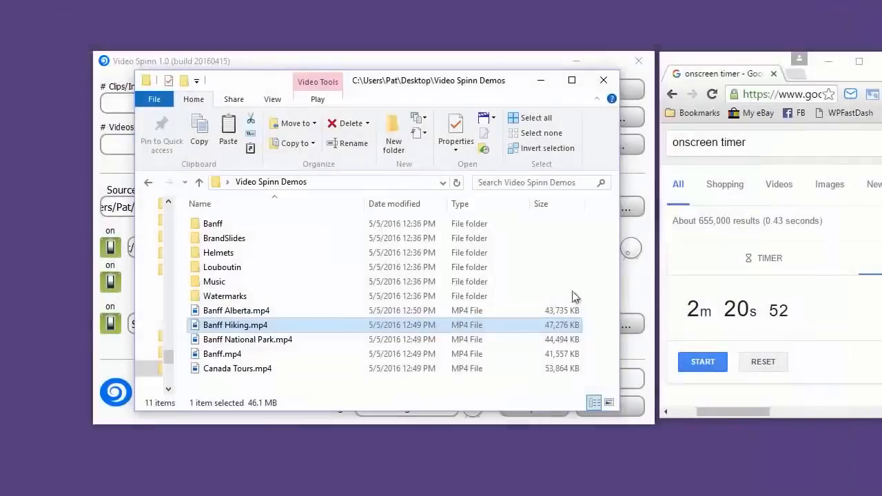